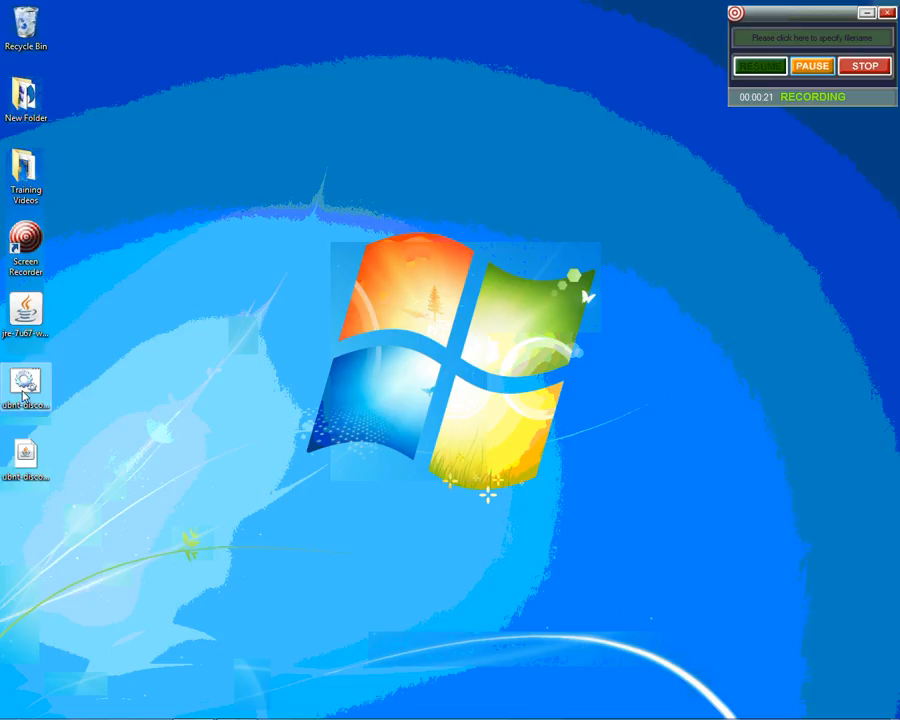
- Launch the ubnt-discovery v2.3 tool and open the details of the discovered N9N device
left_click(25, 476)
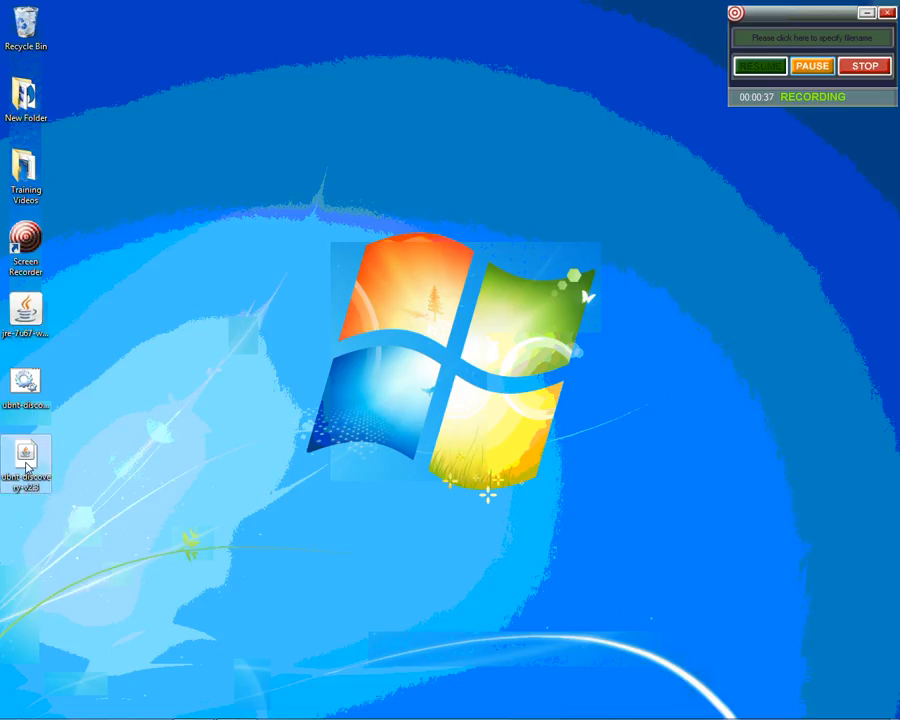
double_click(26, 466)
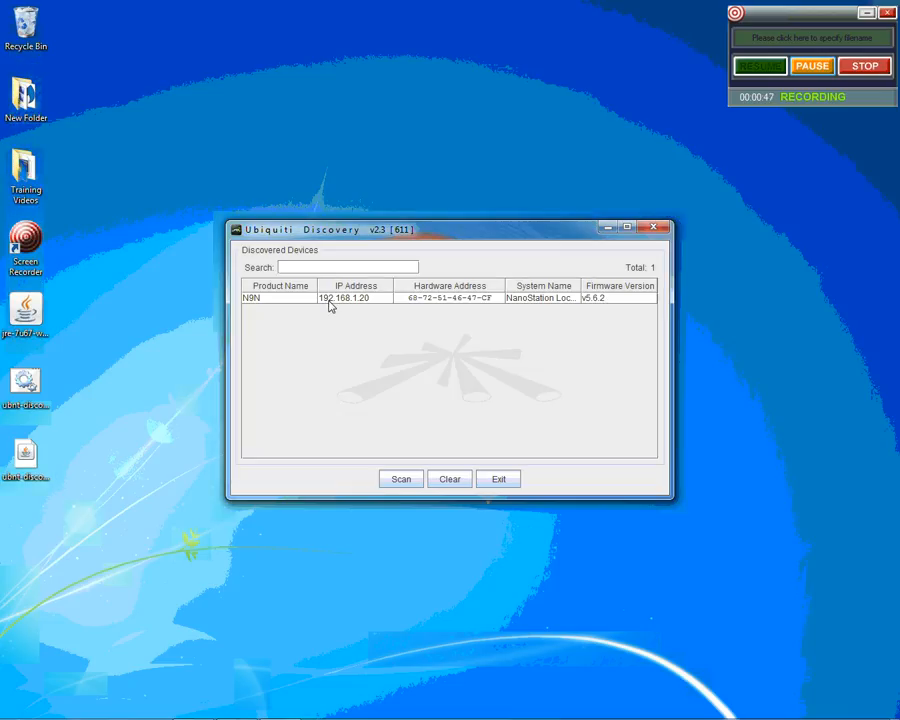
mouse_move(345, 301)
double_click(338, 303)
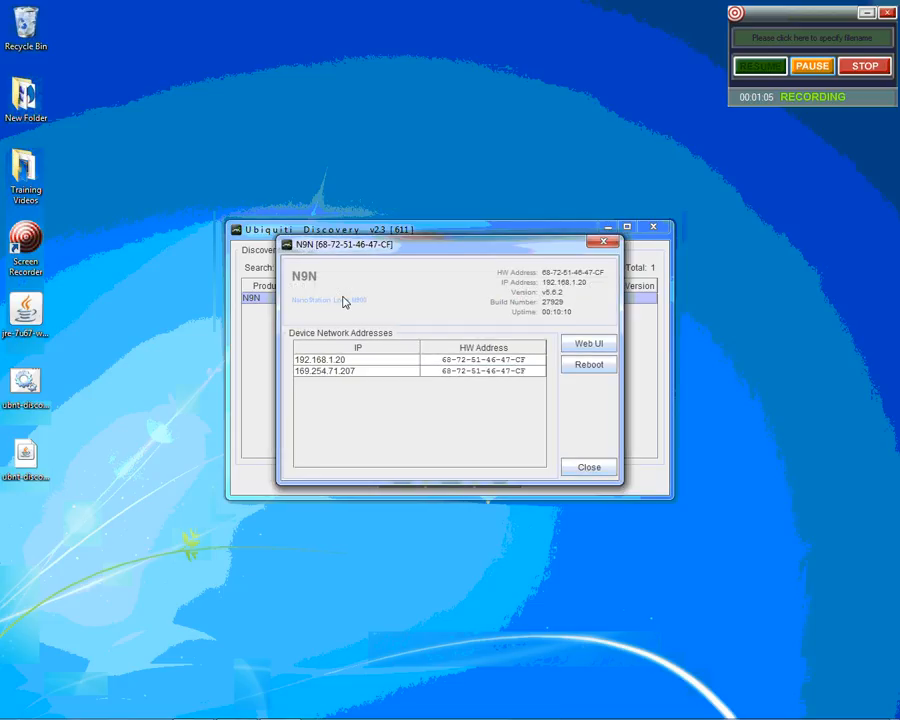
- Open the web interface of the device address 192.168.1.20 and continue past the certificate warning
left_click(338, 360)
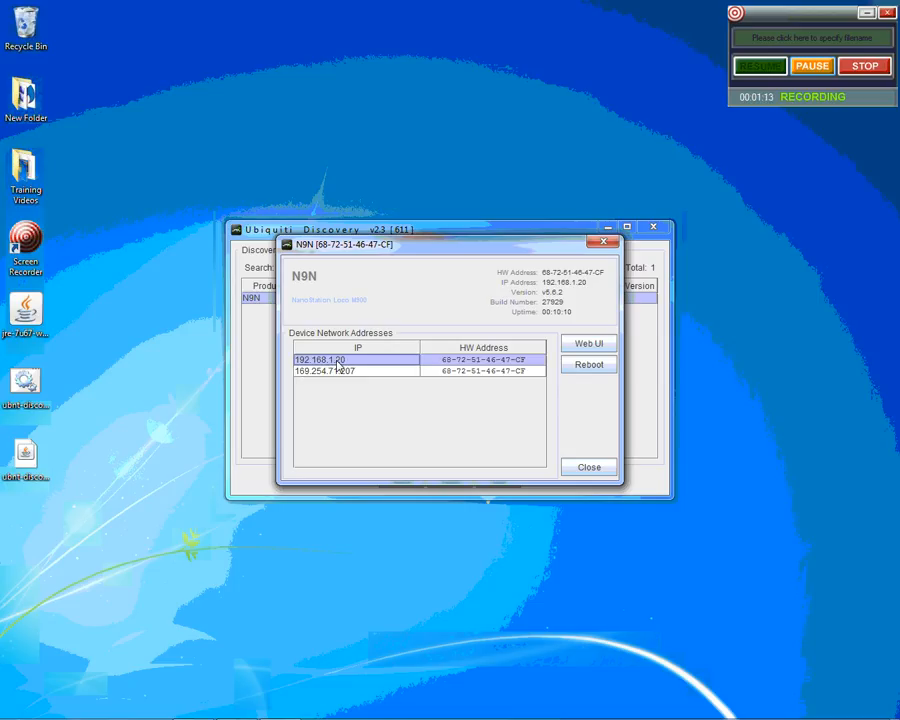
left_click(587, 346)
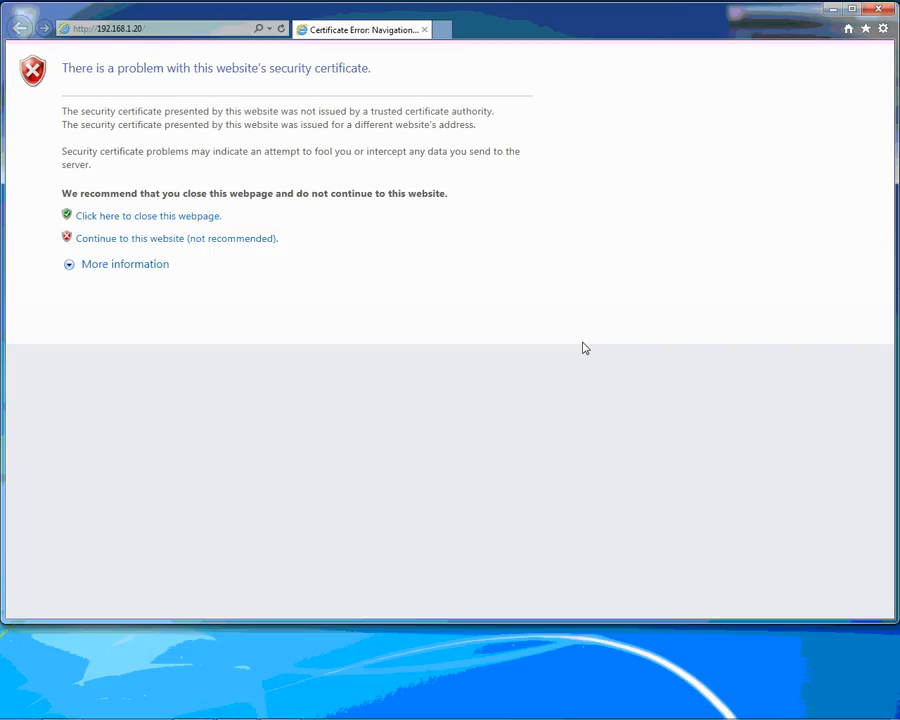
left_click(113, 247)
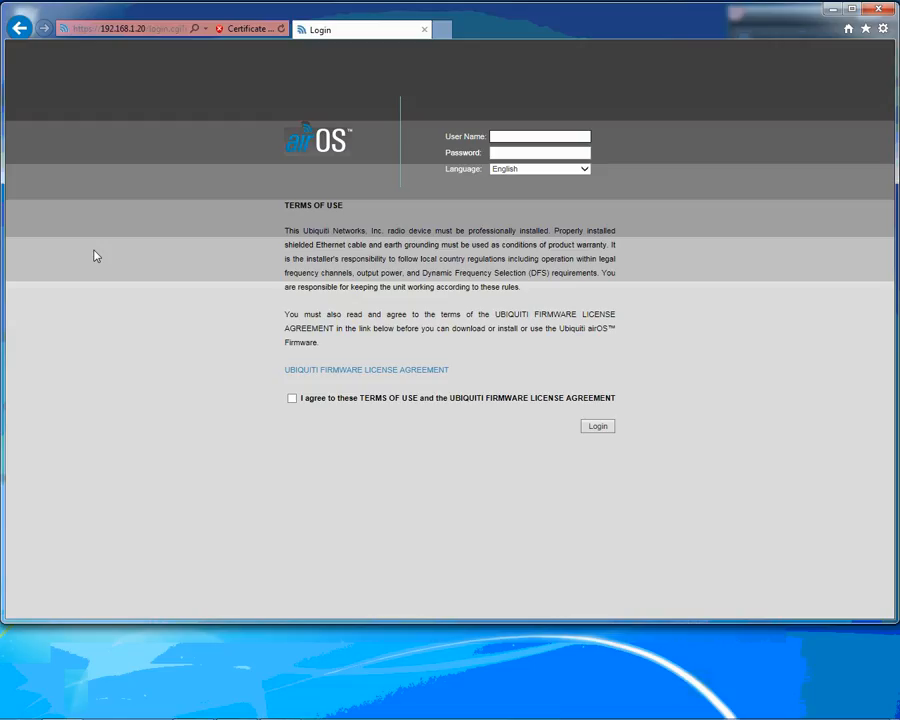
- Log in to airOS with user name ubnt and the account password, agreeing to the terms of use and license agreement
type("ubnt")
key("Tab")
type("u")
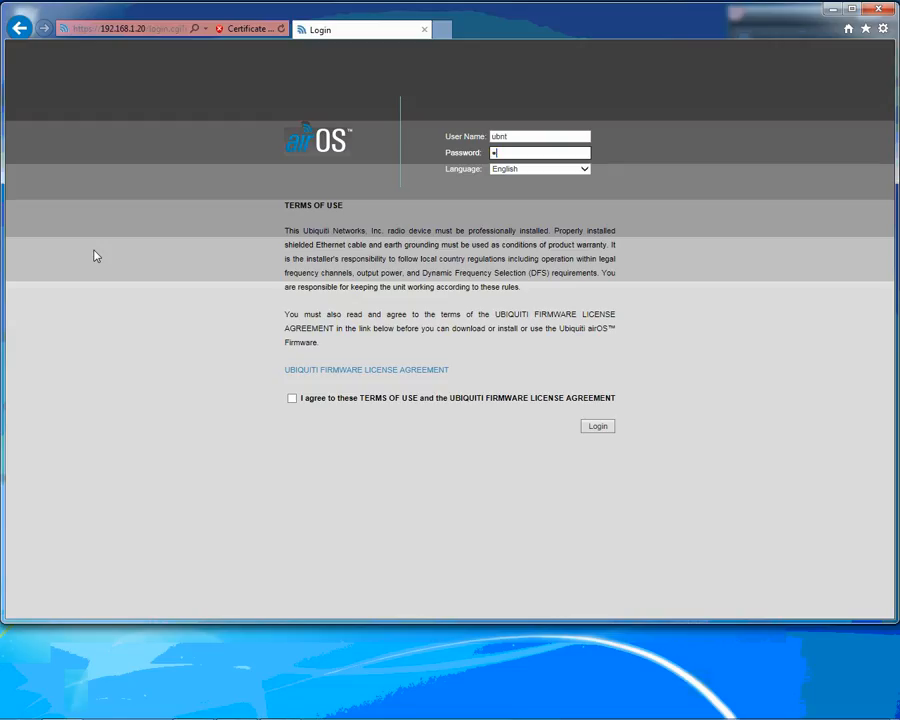
type("bnt")
left_click(292, 399)
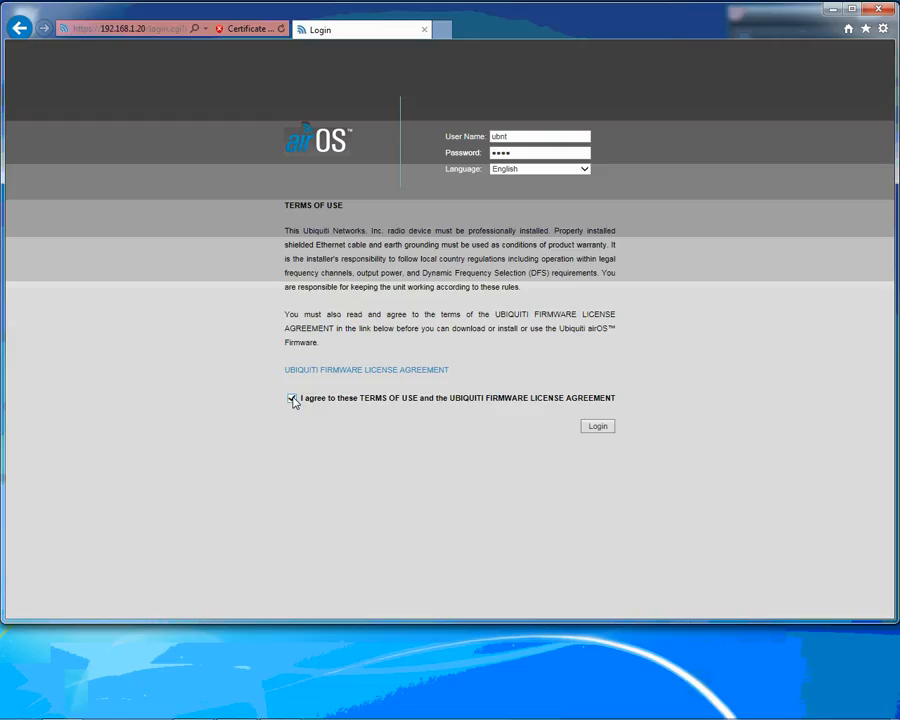
left_click(599, 432)
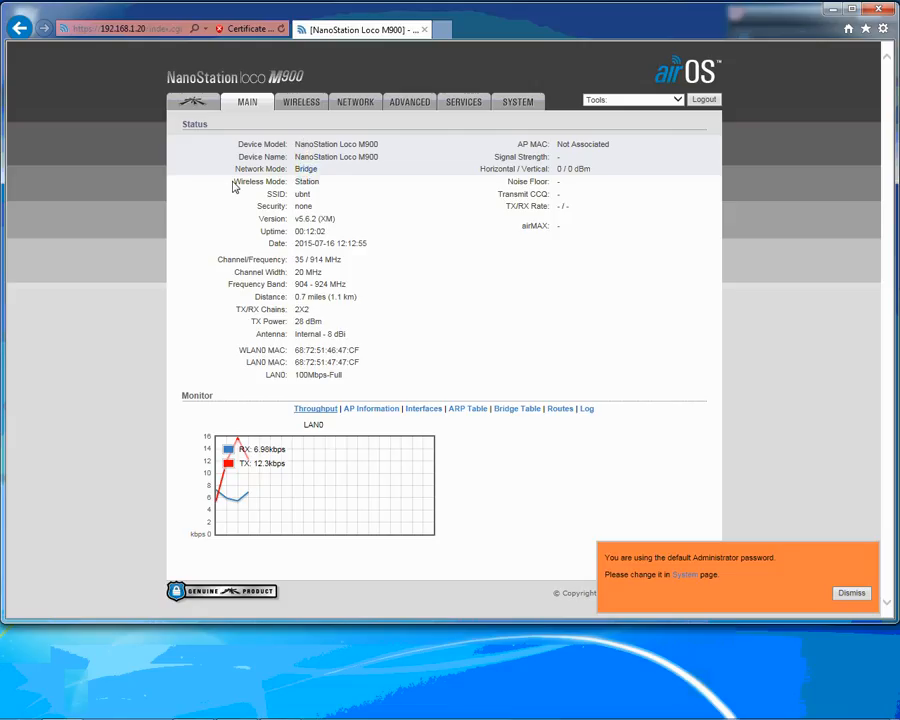
- Check the wireless mode in the device status and select Station as the mode in the basic wireless settings
left_click_drag(234, 187, 333, 183)
left_click(329, 184)
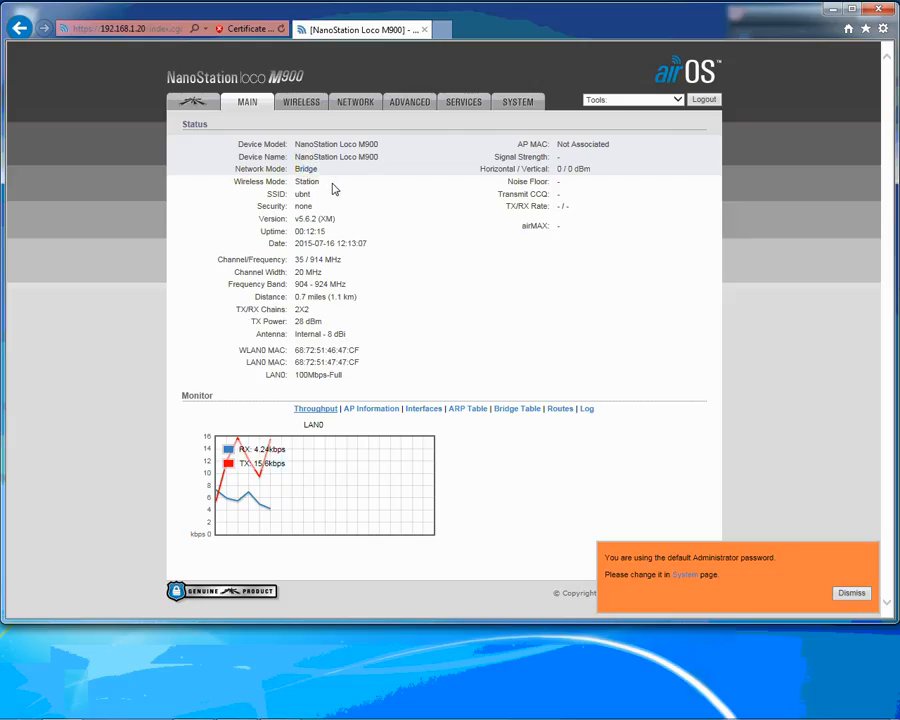
left_click(302, 102)
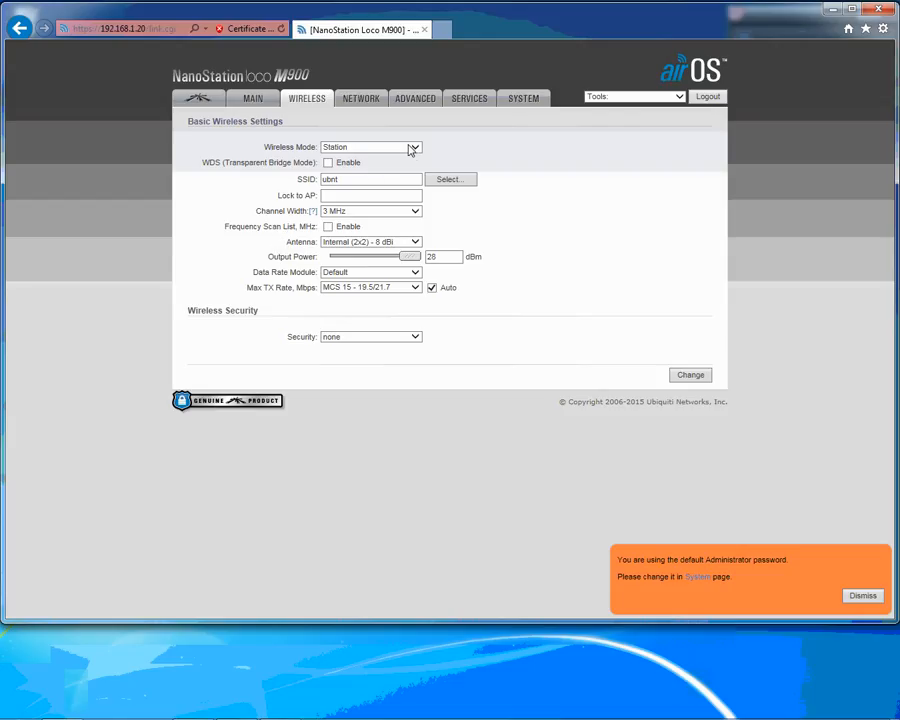
left_click(416, 149)
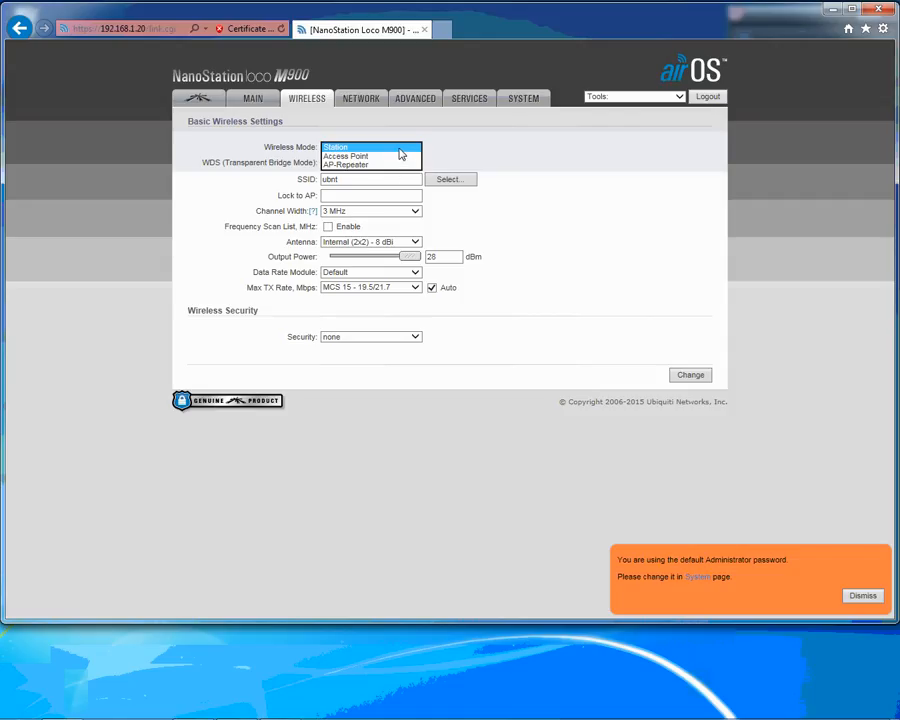
left_click(399, 148)
left_click(459, 151)
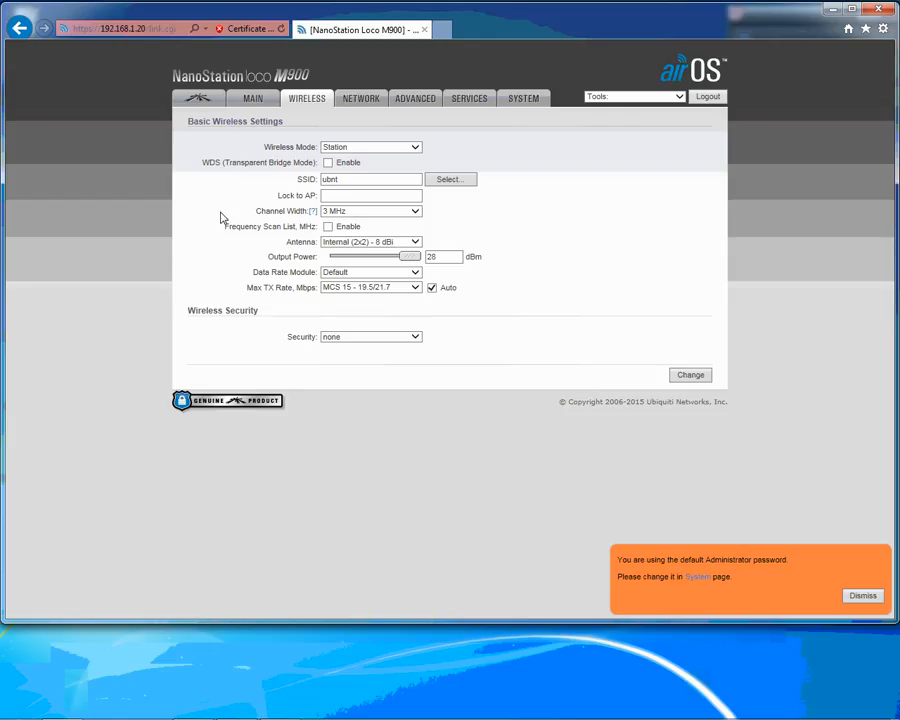
- Set the wireless channel width to 20 MHz and apply the configuration change
left_click_drag(257, 213, 315, 211)
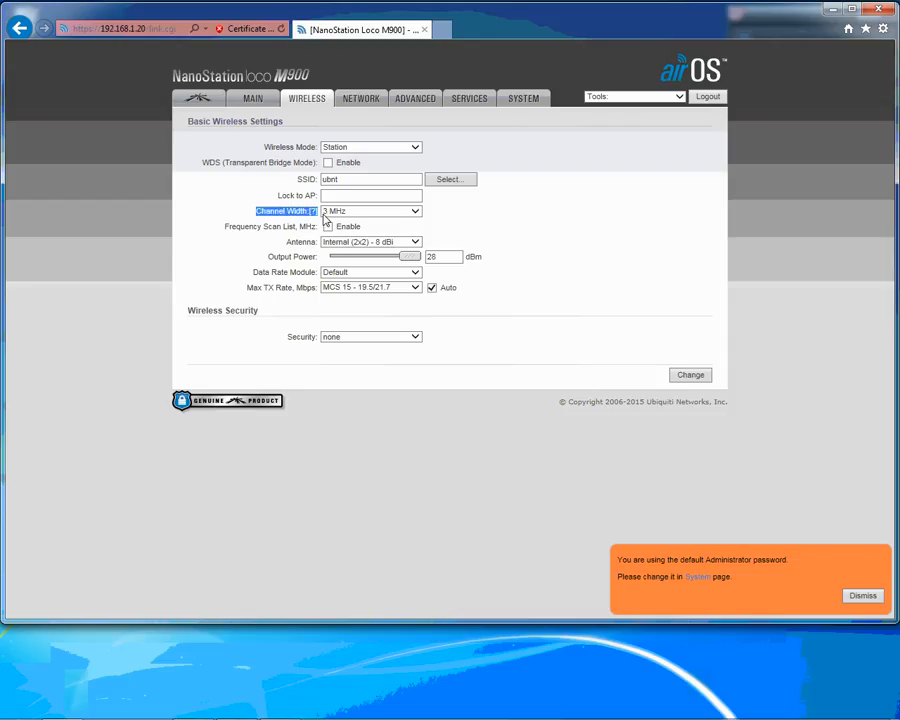
left_click(416, 214)
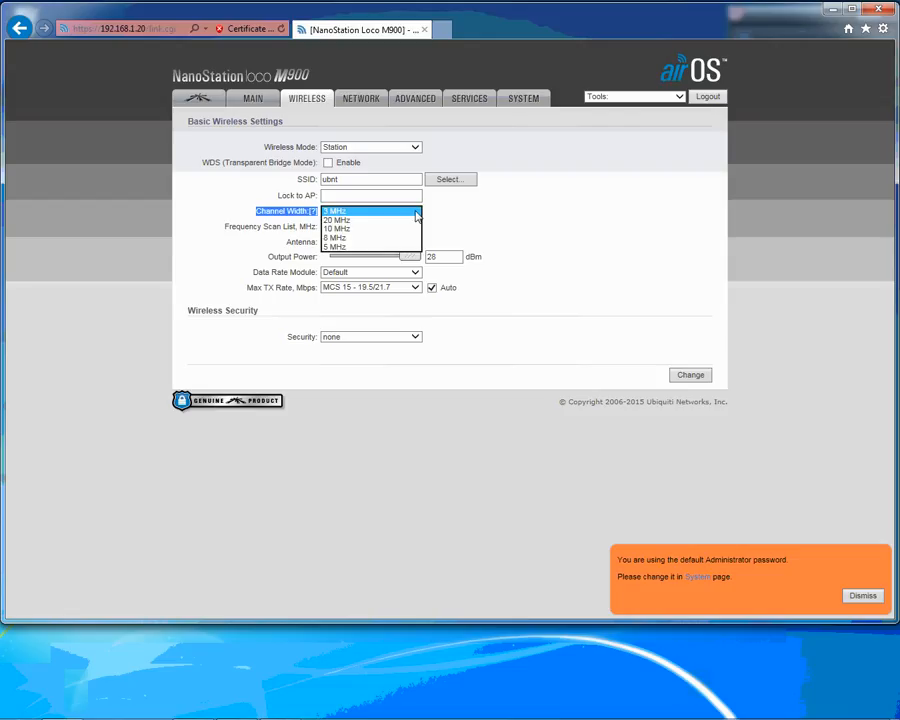
left_click(405, 220)
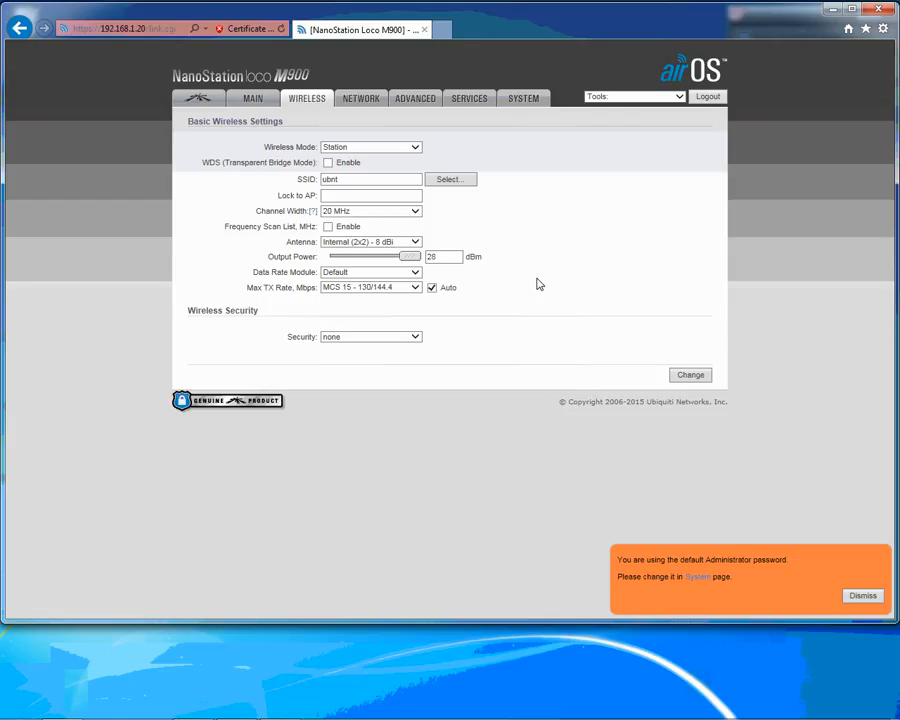
left_click(693, 377)
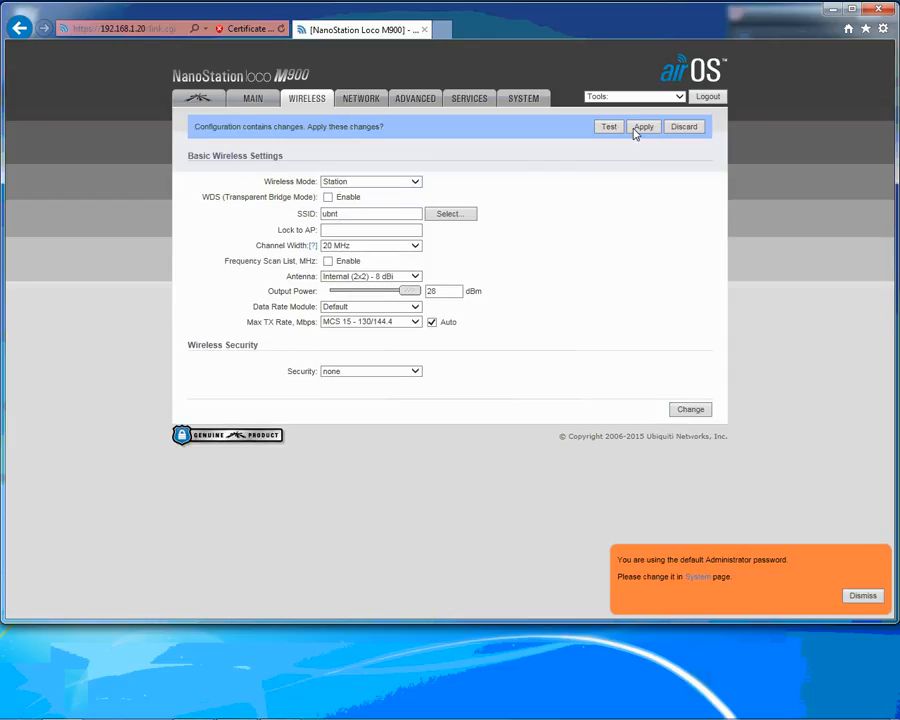
left_click(643, 128)
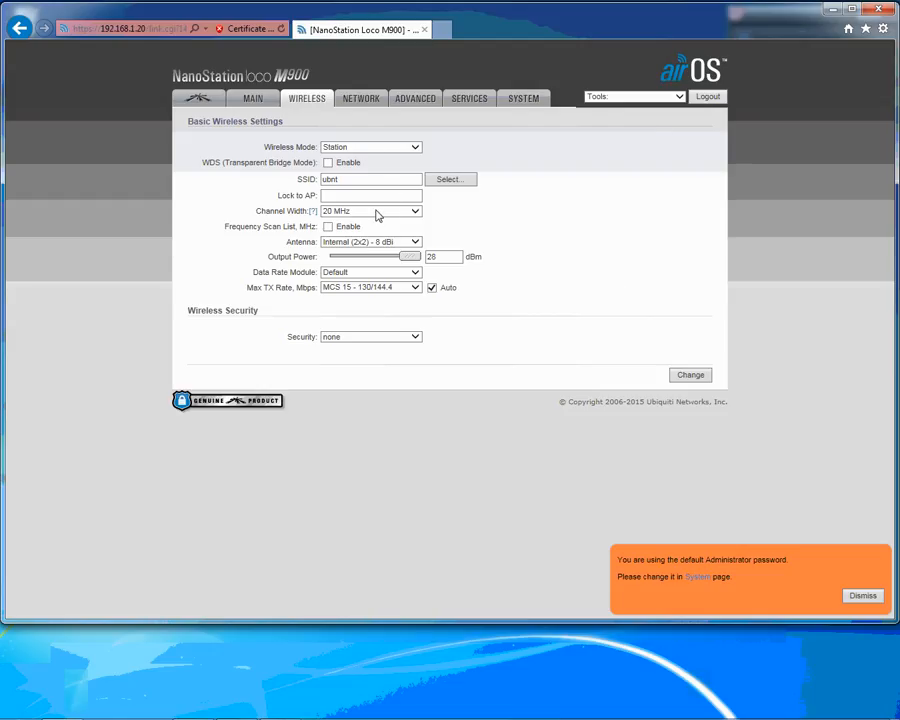
- Open the network settings, reloading the page if needed, and set the static management IP address to 192.168.1.90
left_click(360, 99)
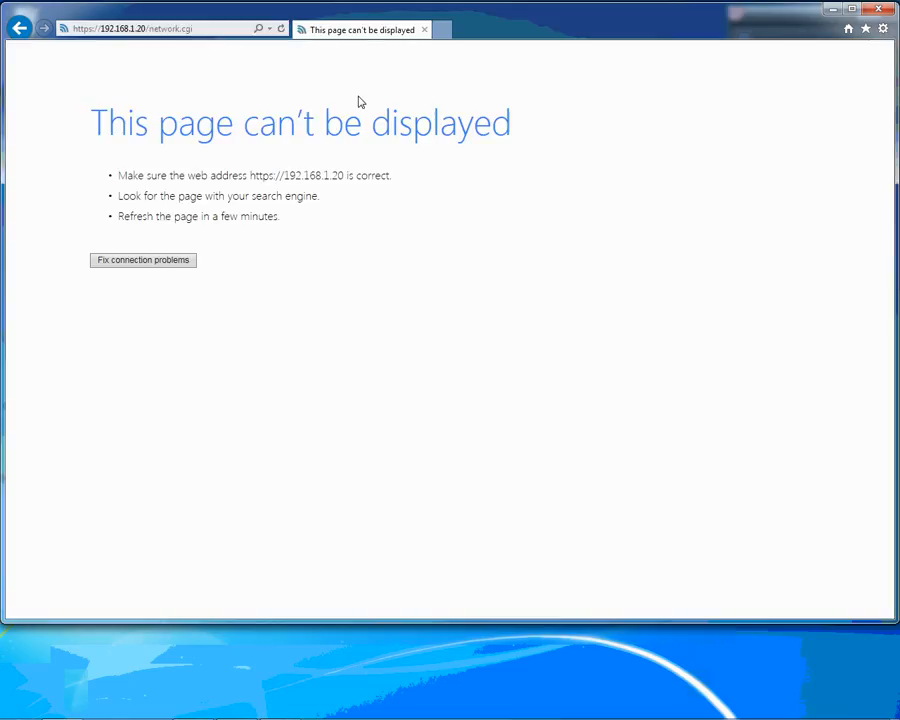
left_click(280, 29)
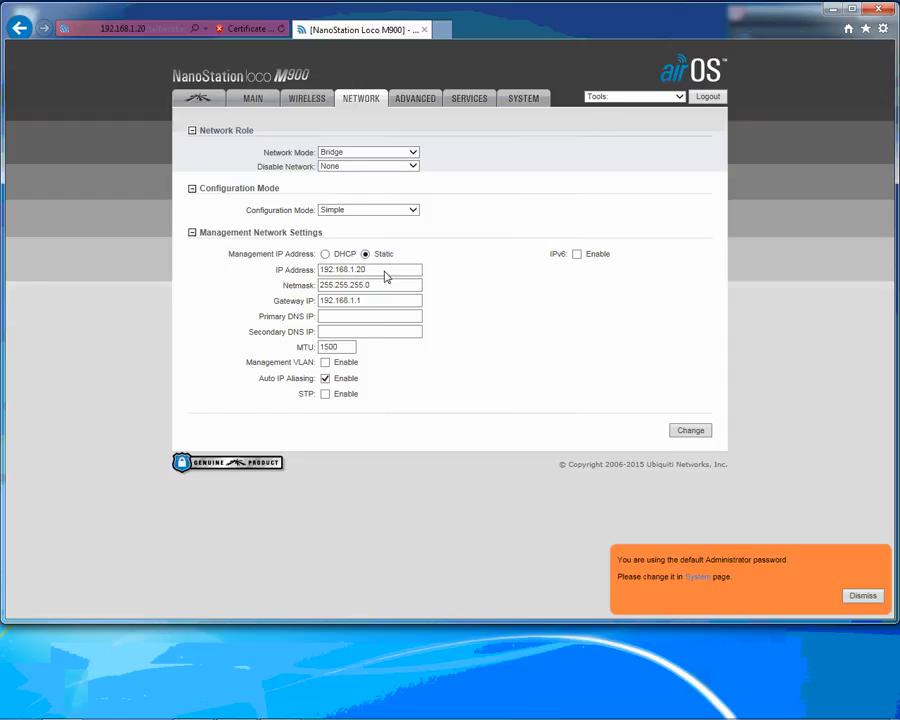
left_click(388, 274)
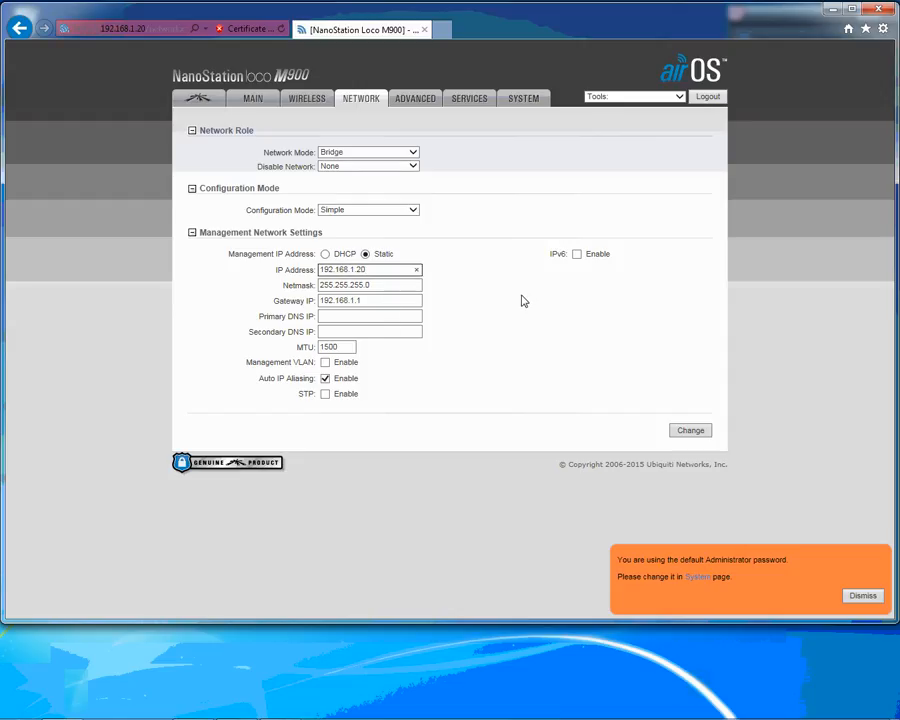
key("BackSpace")
type("90")
- Set the primary DNS IP to 192.168.1.1 and apply the network changes
left_click(338, 316)
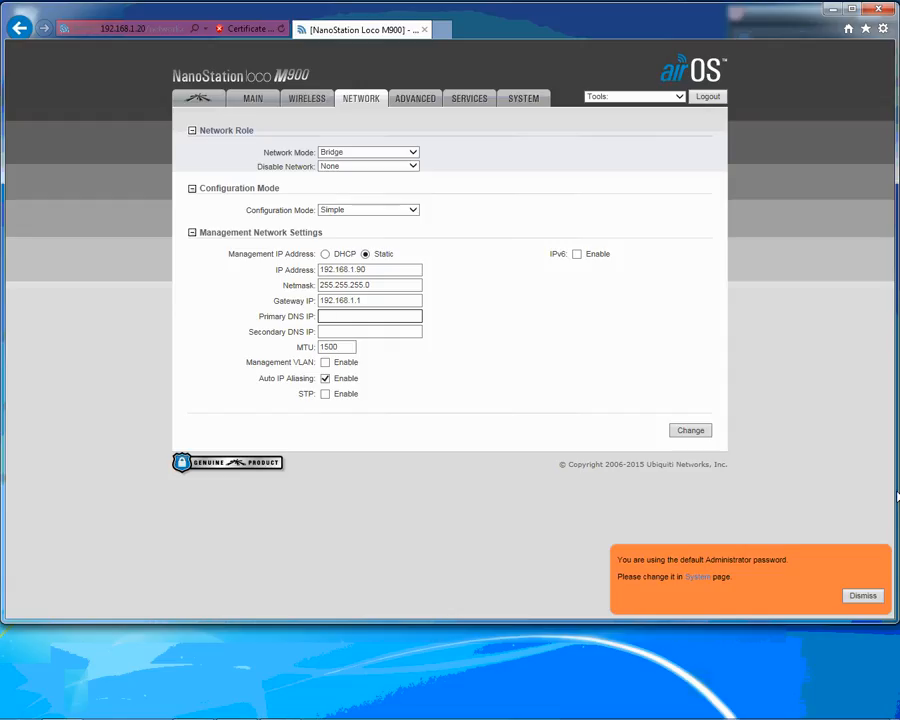
type("192.168.1.1")
left_click(691, 432)
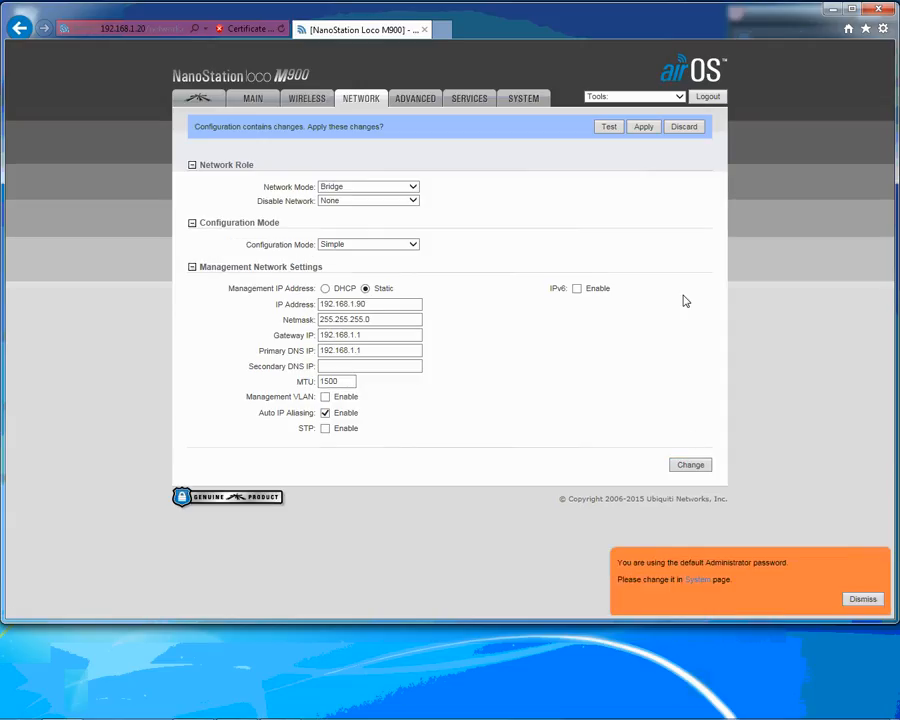
left_click(643, 127)
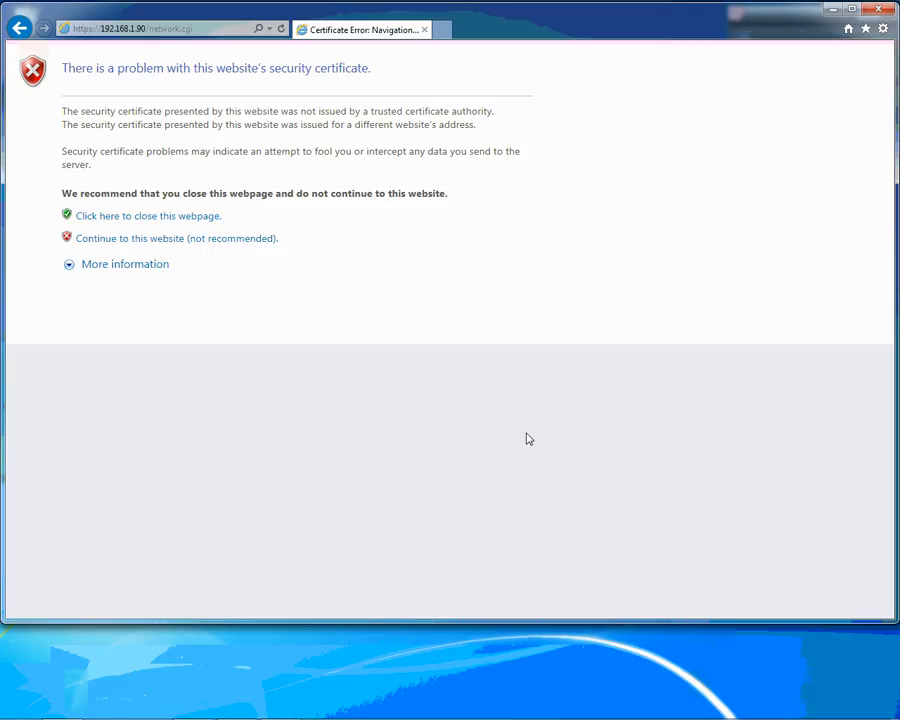
- Continue past the certificate warning at 192.168.1.90 and log in with user name ubnt and the account password, declining to store it
left_click(177, 246)
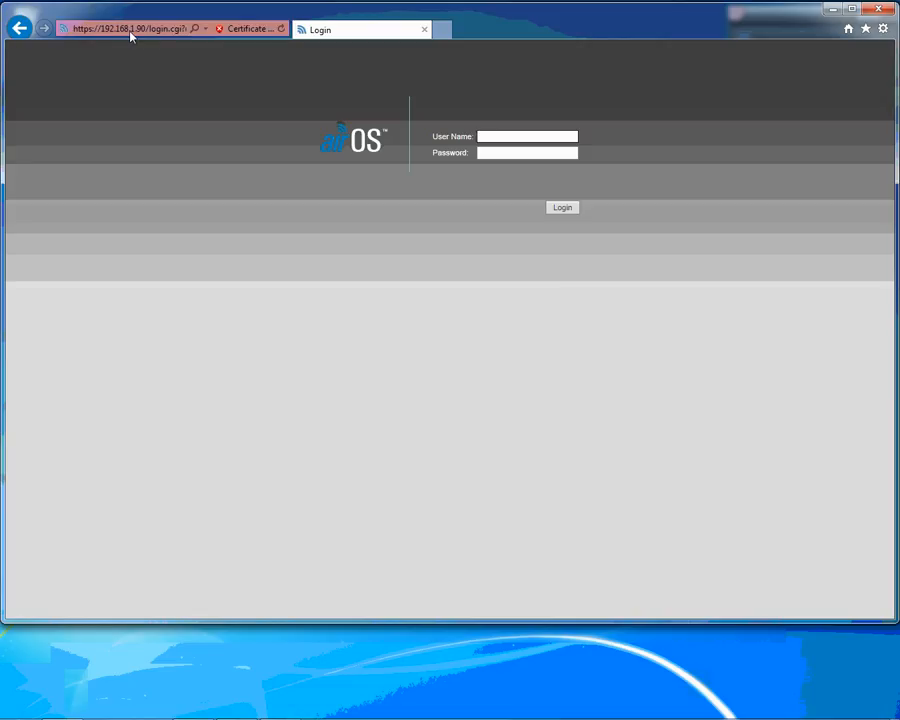
left_click(504, 140)
type("ubnt")
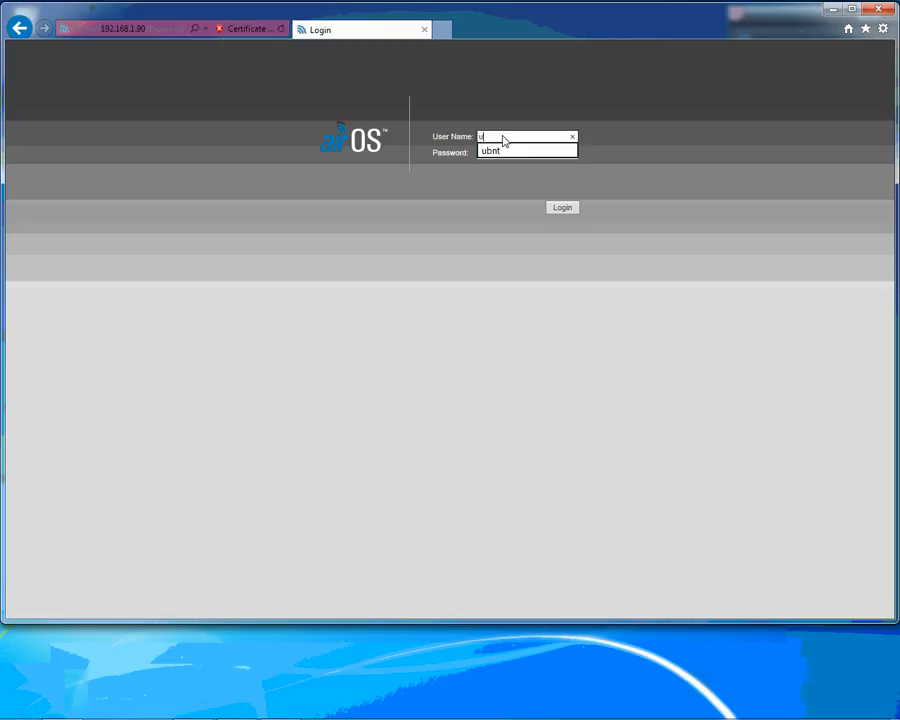
key("Tab")
type("ubnt")
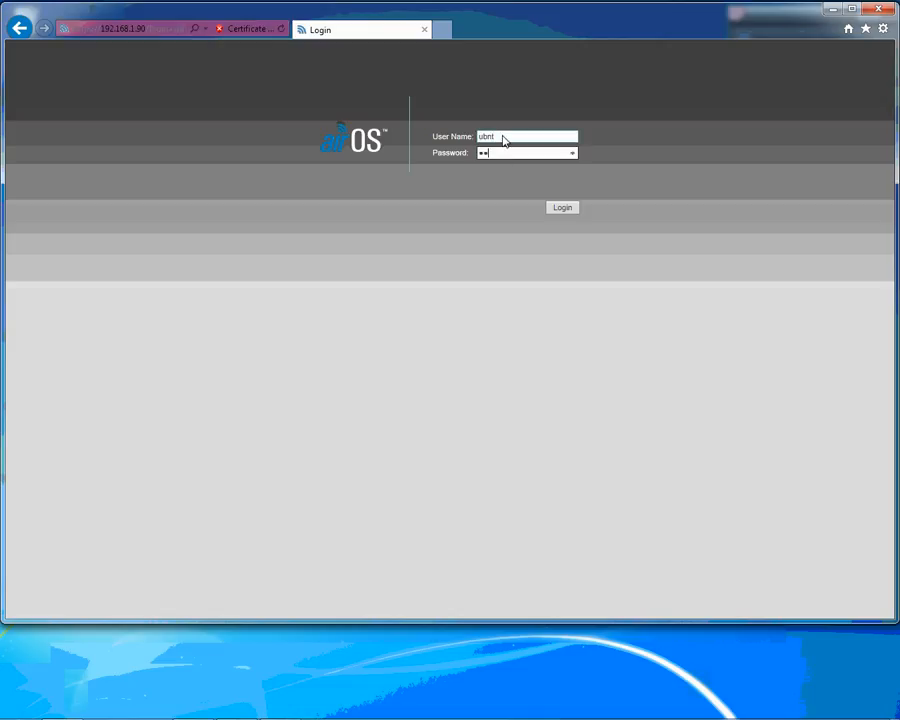
key("Return")
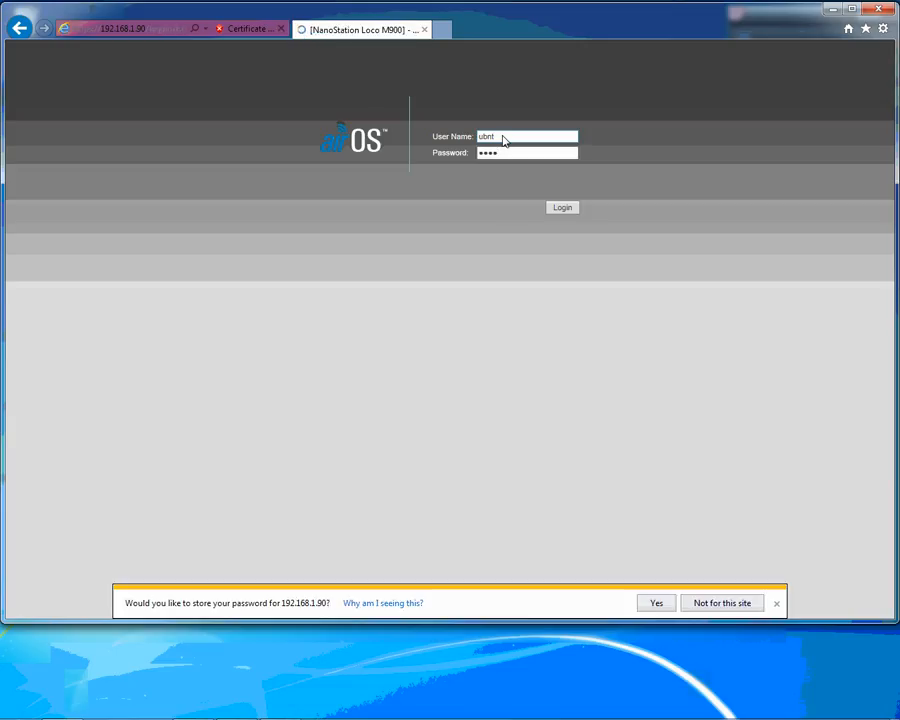
left_click(735, 612)
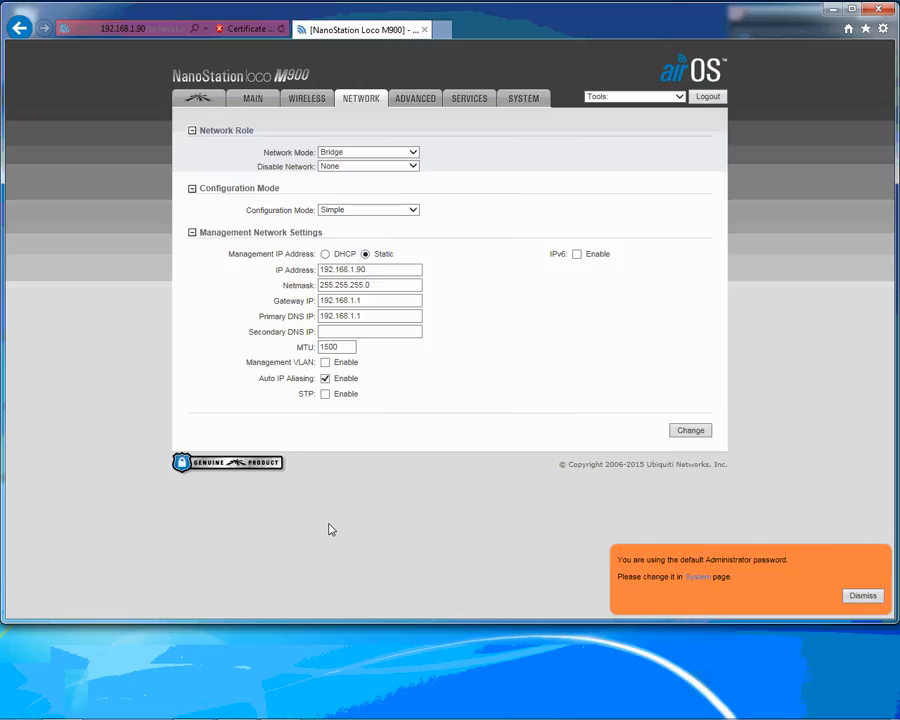
left_click_drag(655, 22, 661, 63)
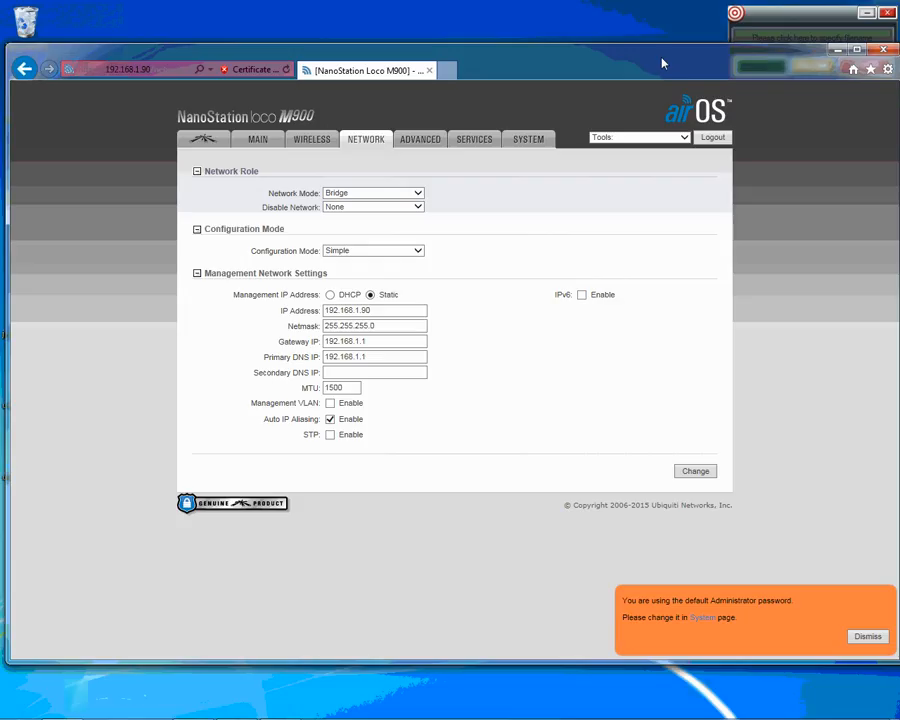
left_click(764, 20)
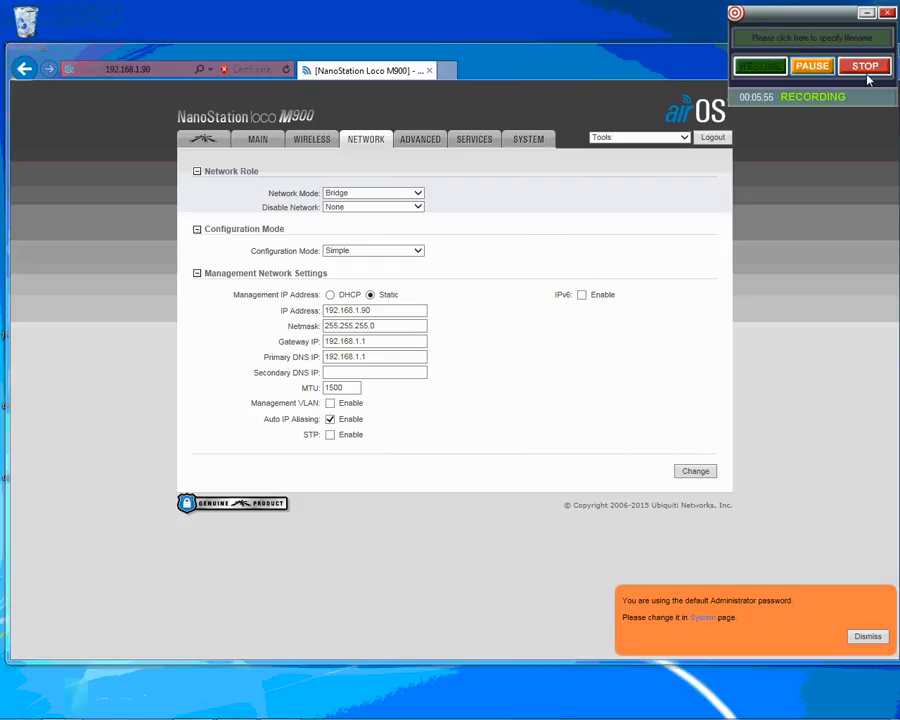